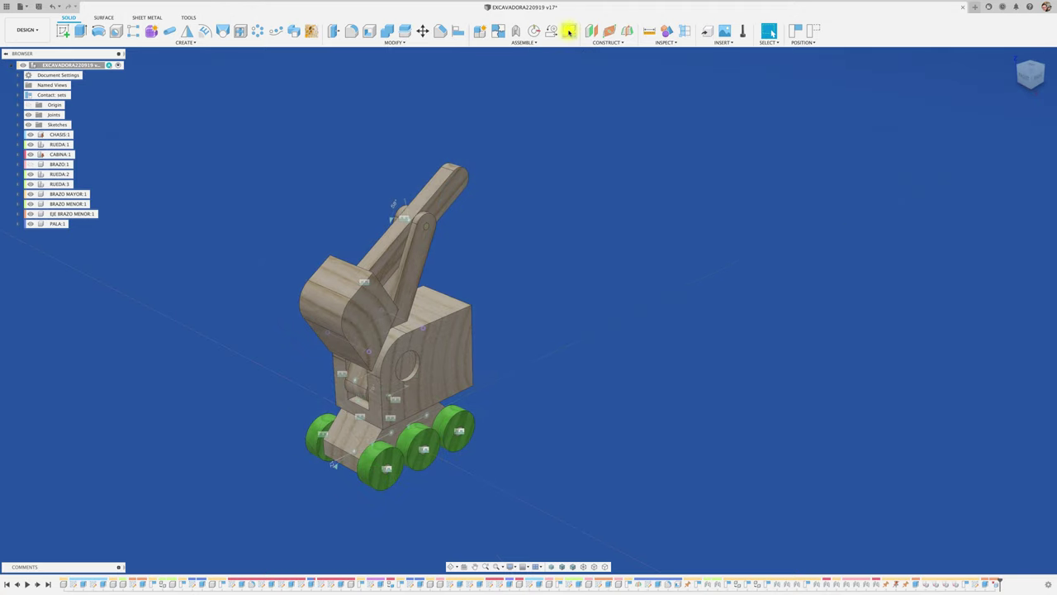
# Start a new Motion Study and move its panel up beside the excavator.
pyautogui.click(569, 31)
pyautogui.moveTo(727, 428); pyautogui.dragTo(729, 178)
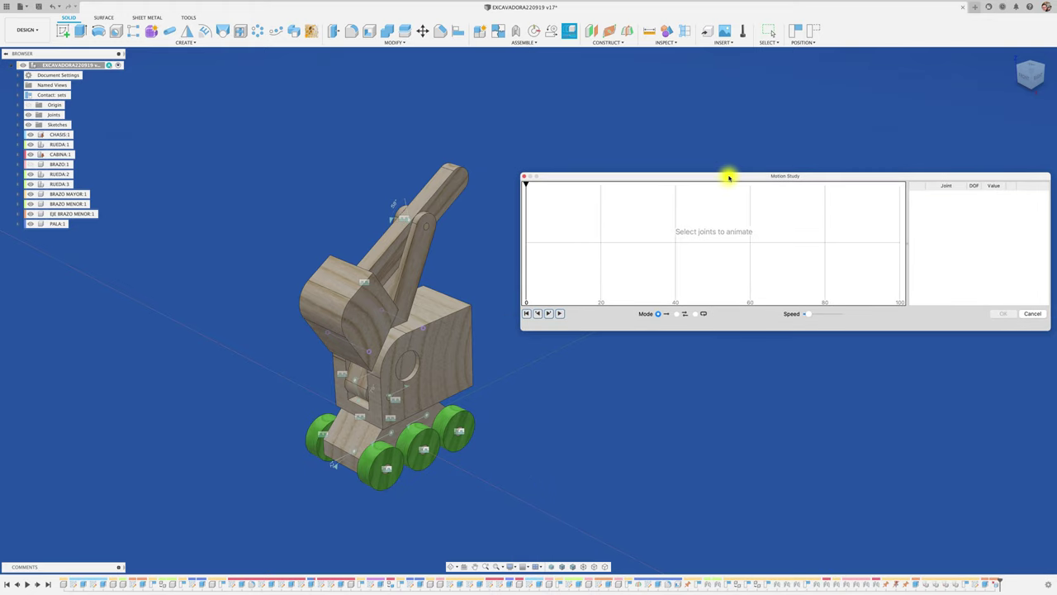
# Add joint Rev2 with a step-20 keyframe at -70° (first entered as 70°), then rewind.
pyautogui.click(396, 397)
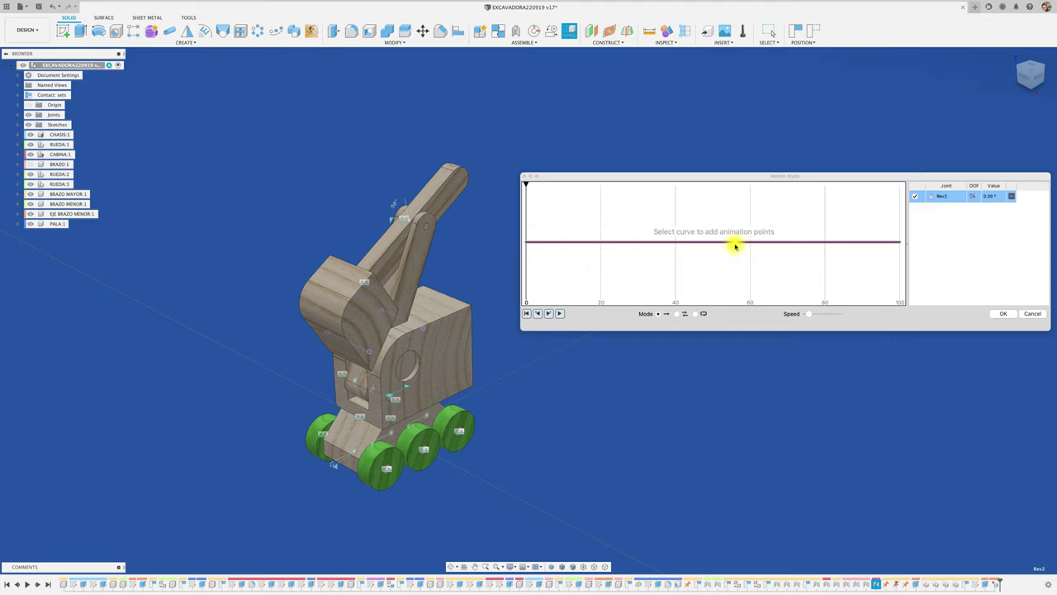
pyautogui.click(601, 244)
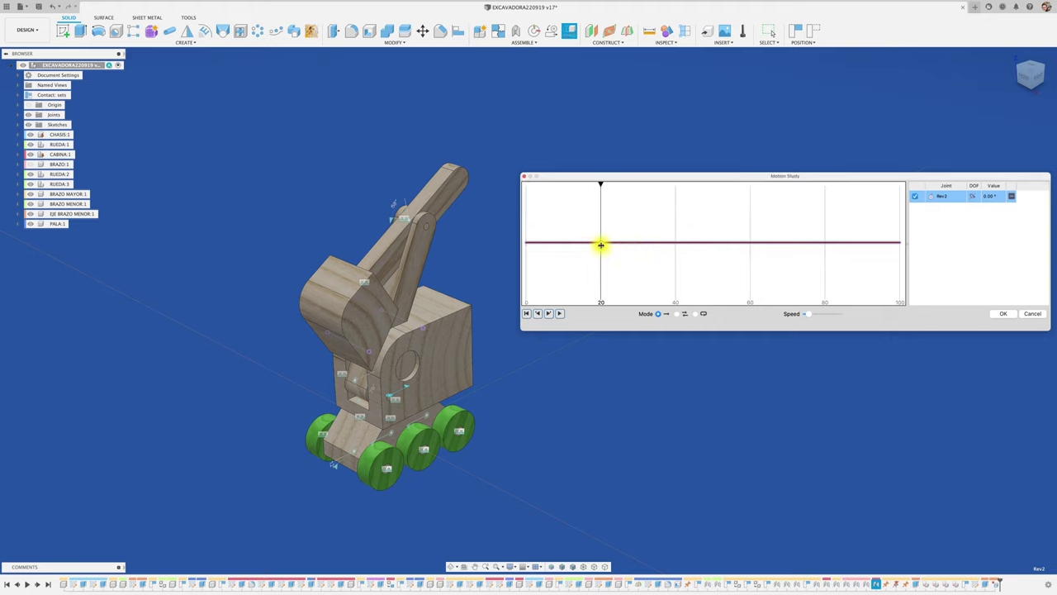
pyautogui.click(601, 245)
pyautogui.write('70')
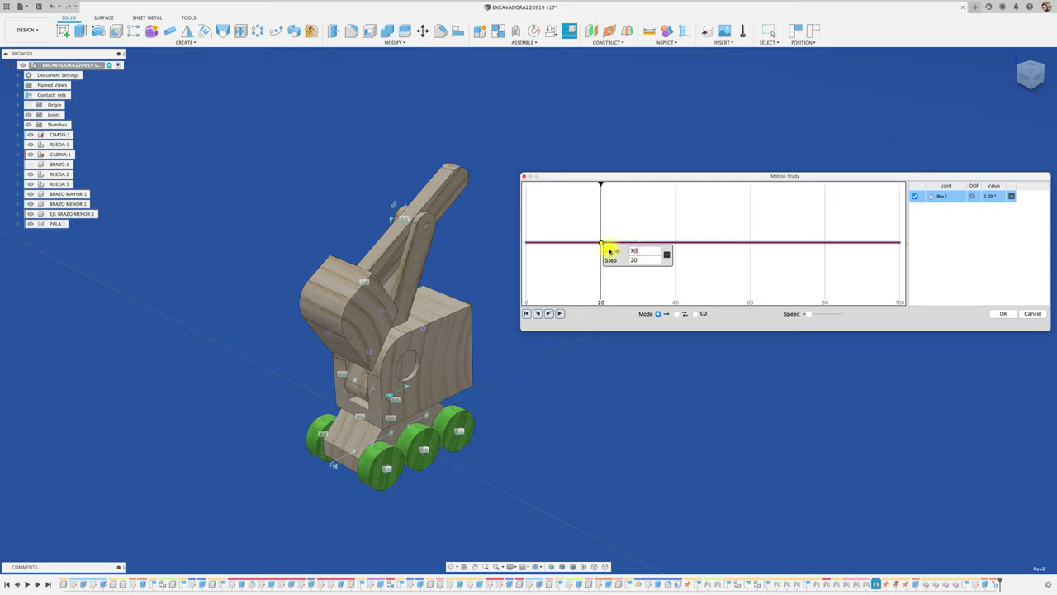
pyautogui.press('Return')
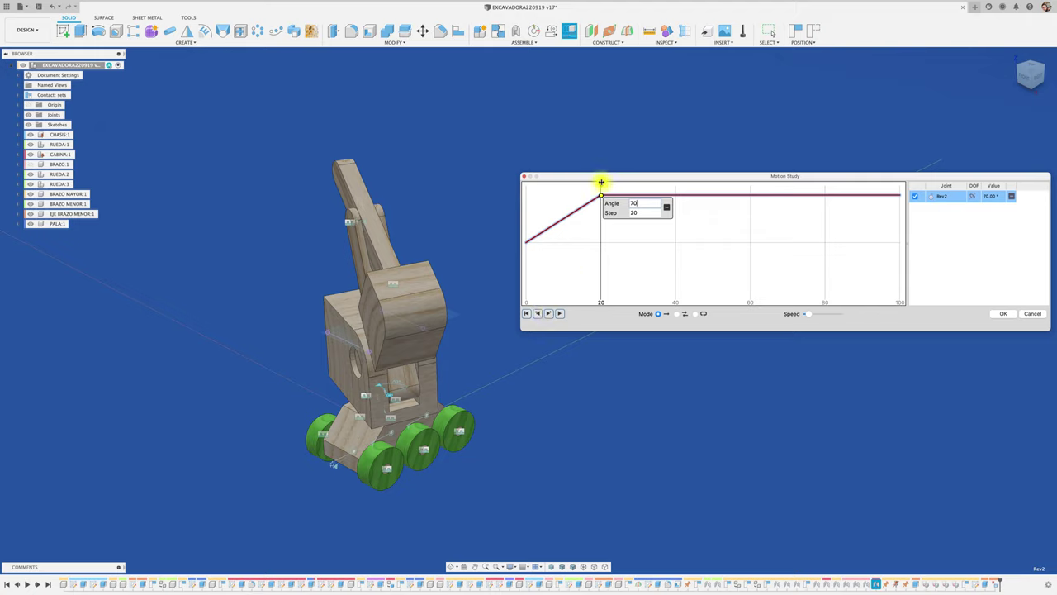
pyautogui.moveTo(601, 180); pyautogui.dragTo(530, 187)
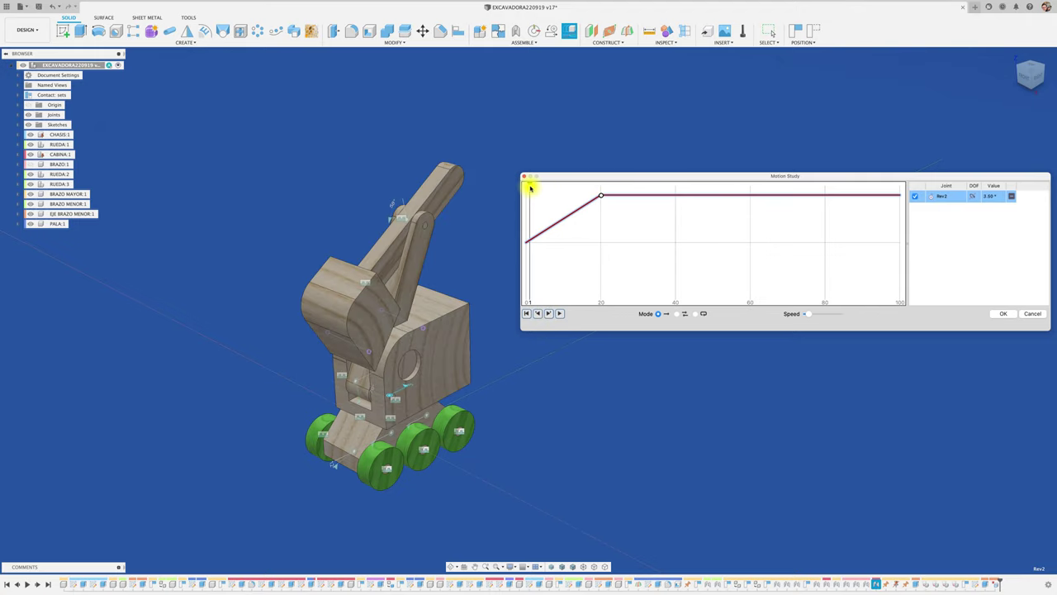
pyautogui.click(601, 196)
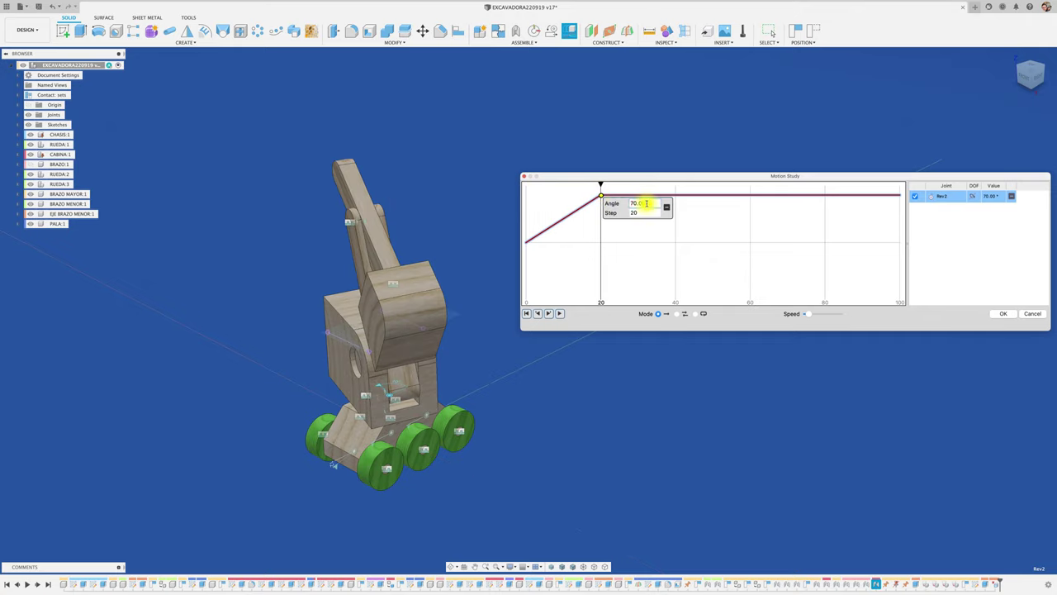
pyautogui.write('-70')
pyautogui.press('Return')
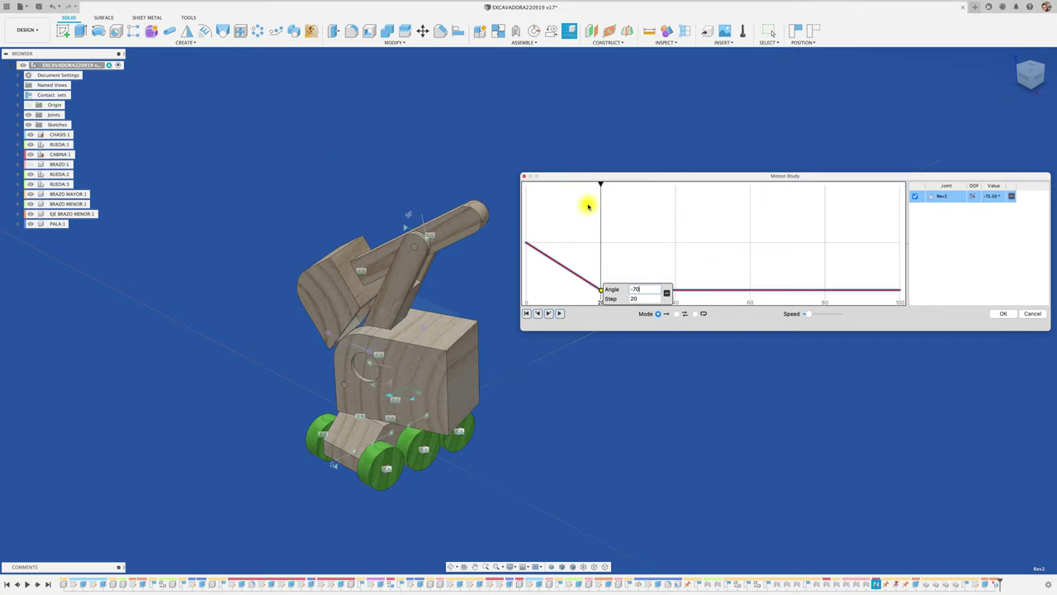
pyautogui.click(525, 313)
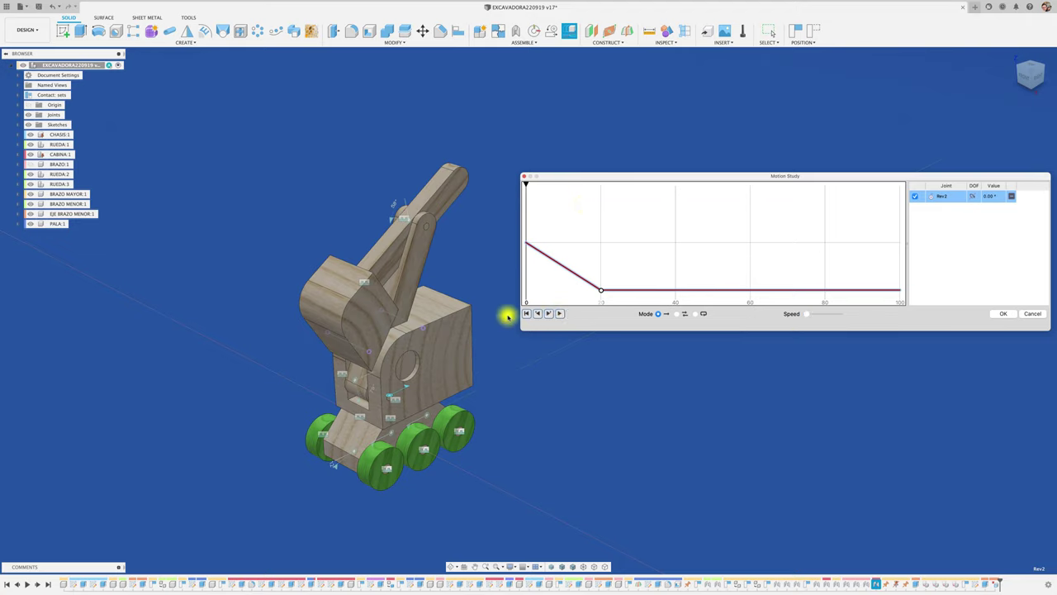
# Move Rev2's -70° keyframe from step 20 to step 50, replay it, and add joint Rev5.
pyautogui.click(559, 313)
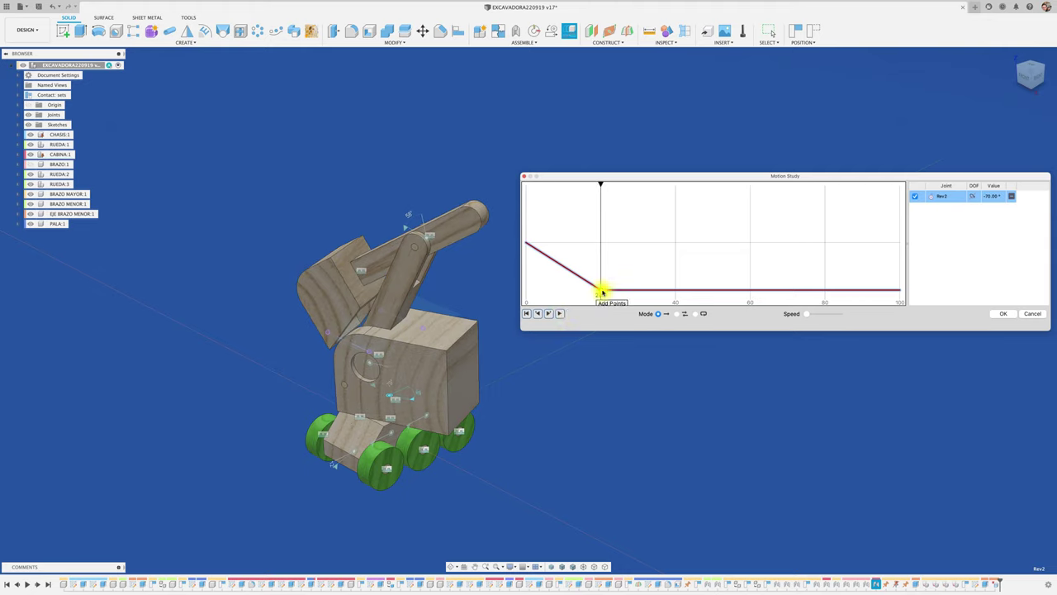
pyautogui.click(602, 291)
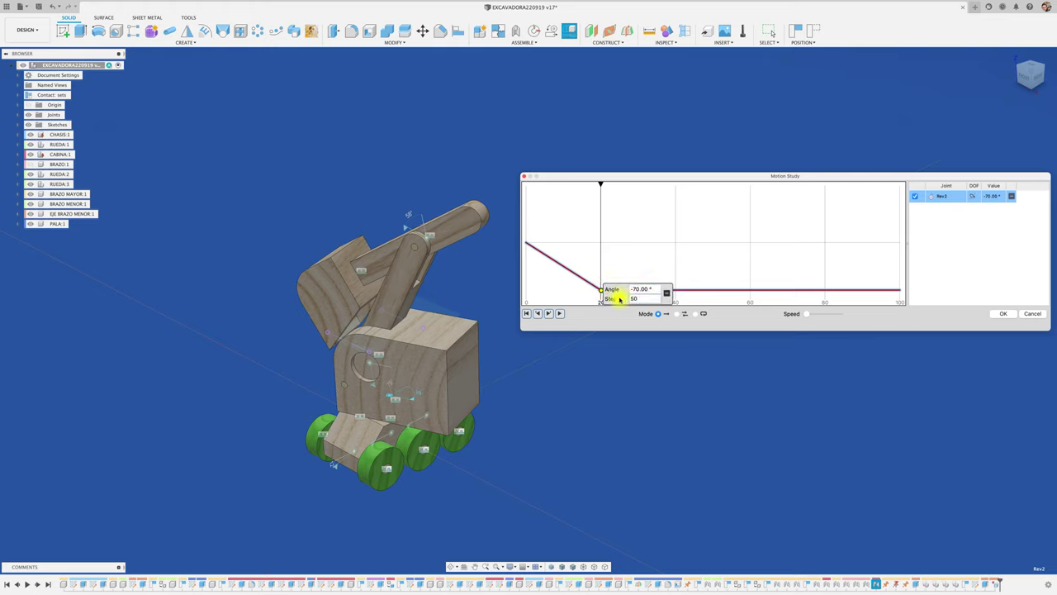
pyautogui.press('Return')
pyautogui.click(526, 313)
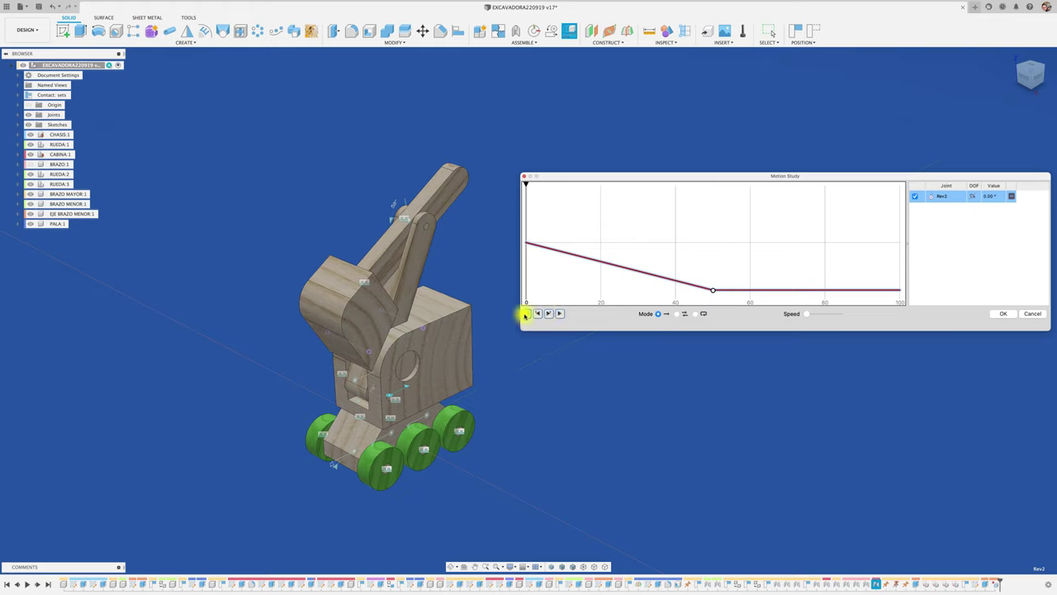
pyautogui.click(559, 313)
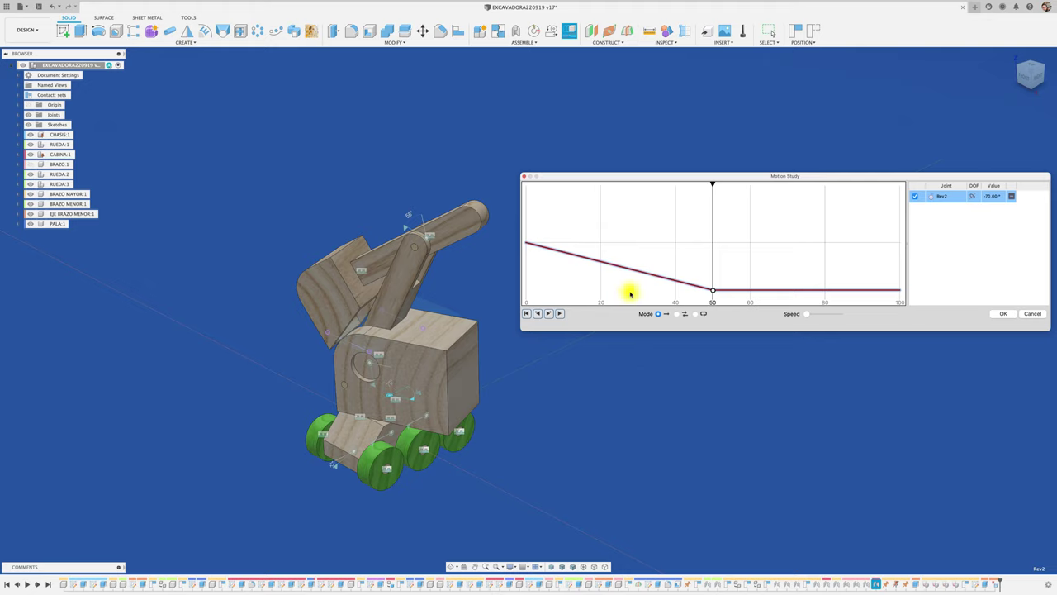
pyautogui.click(371, 360)
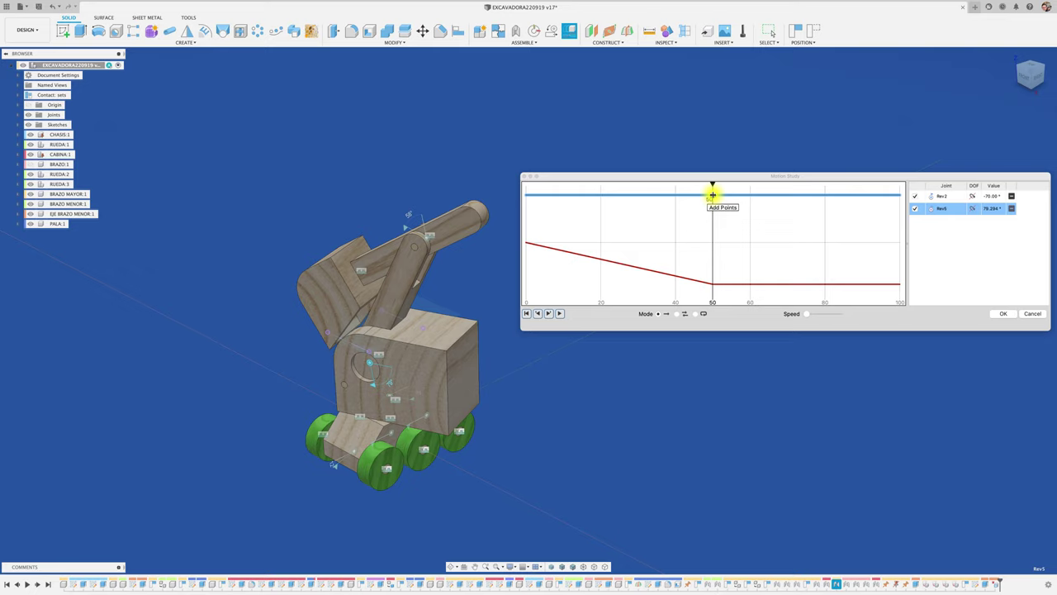
# Key Rev5 to hold at step 50 and ease down to 50° at step 75.
pyautogui.click(712, 195)
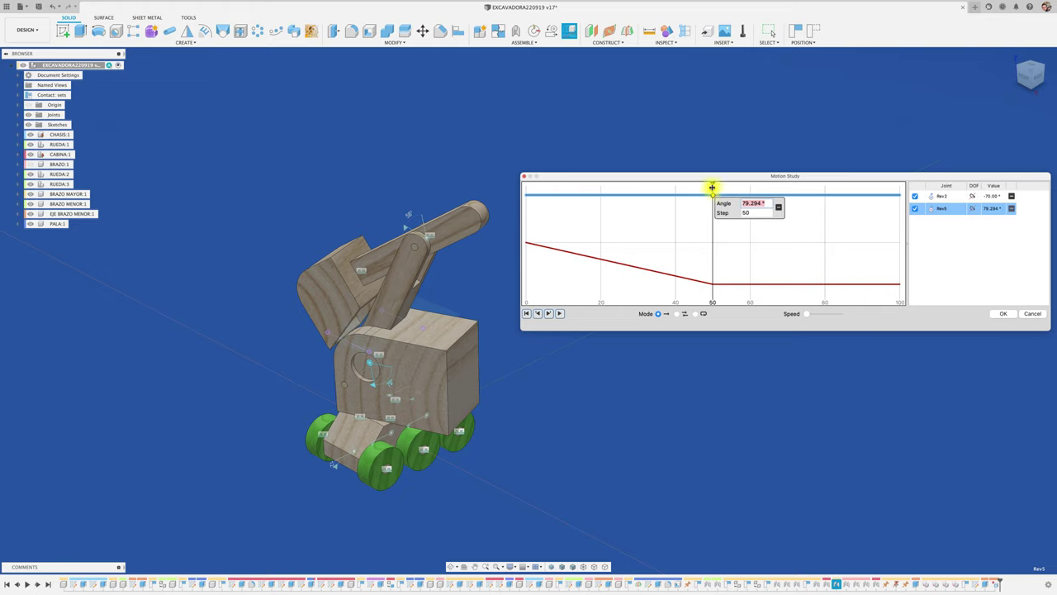
pyautogui.moveTo(712, 181); pyautogui.dragTo(809, 185)
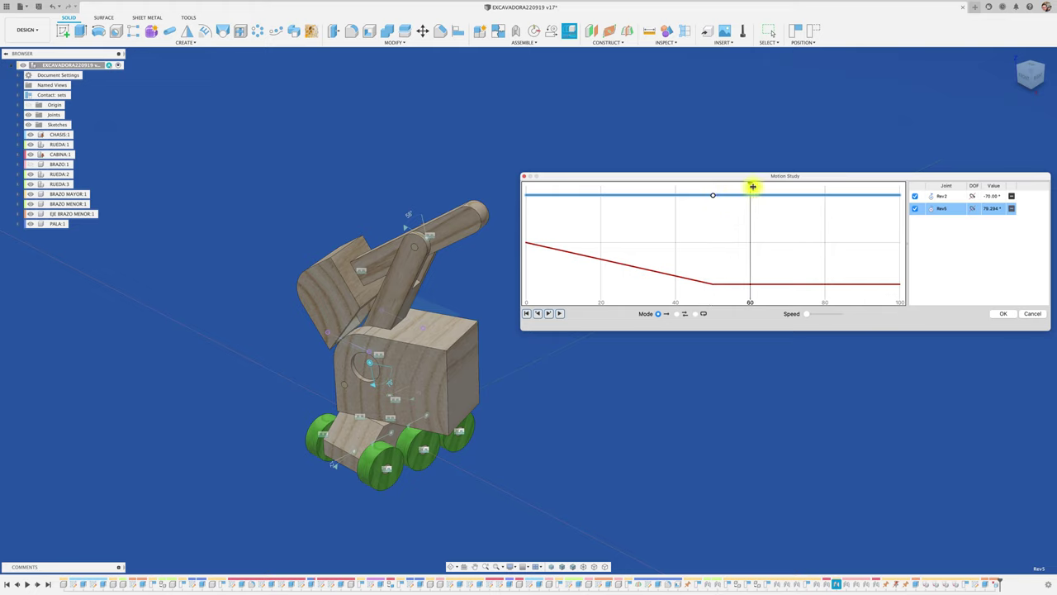
pyautogui.click(808, 195)
pyautogui.write('50')
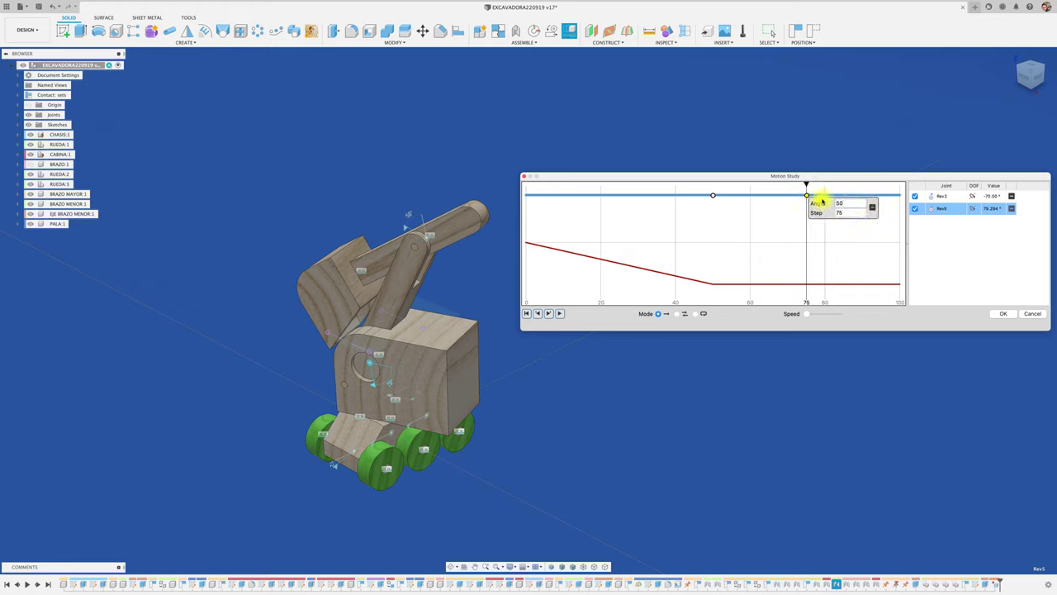
pyautogui.press('Return')
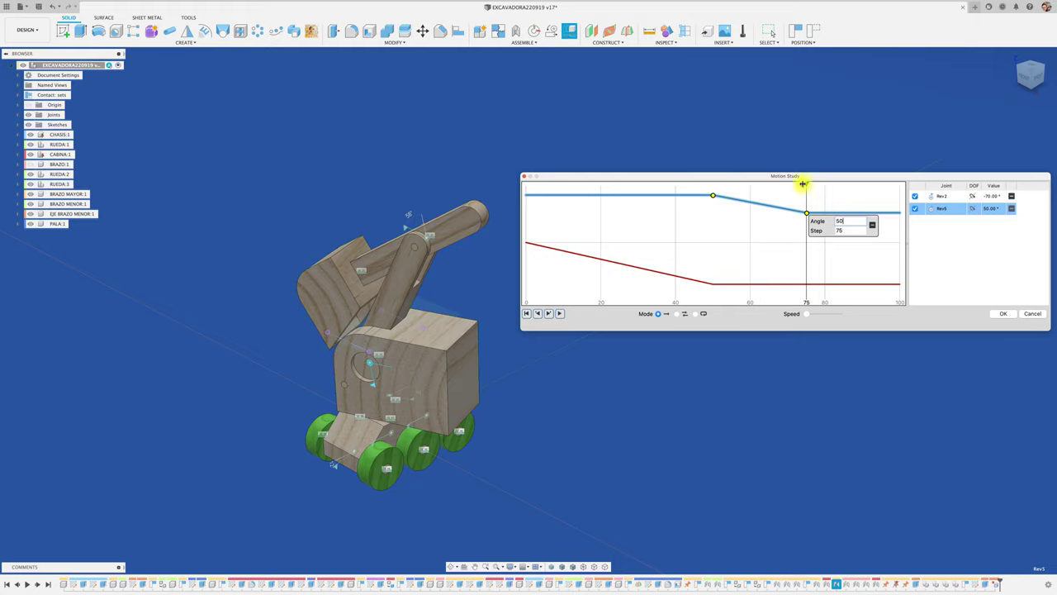
pyautogui.moveTo(807, 184)
pyautogui.mouseDown()
pyautogui.moveTo(536, 184)
pyautogui.moveTo(807, 200)
pyautogui.mouseUp()
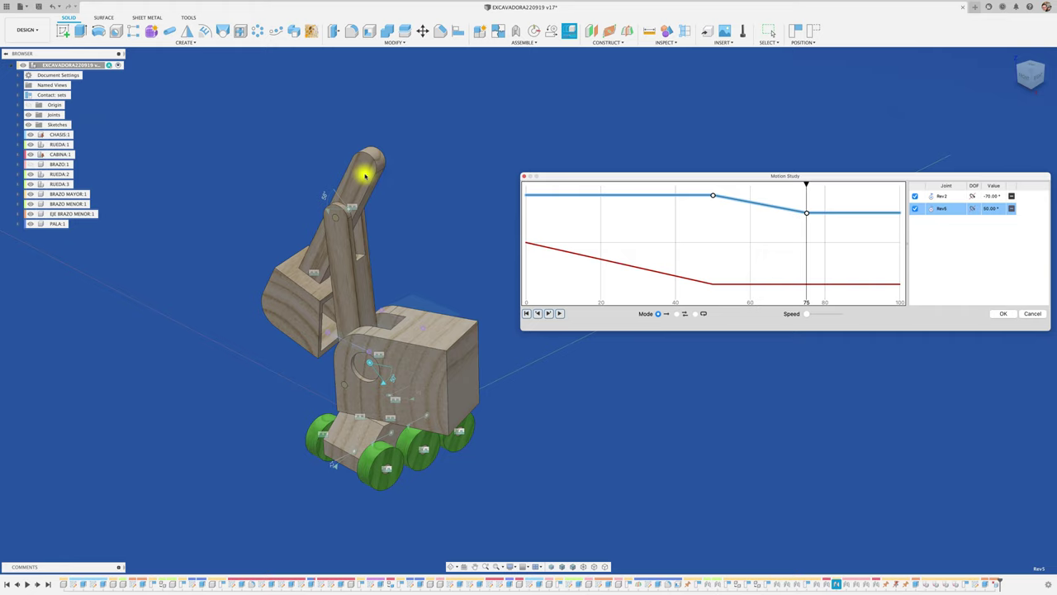
# Add joint Rev3, hold it until step 75, and drop it to 40° at step 89.
pyautogui.click(326, 208)
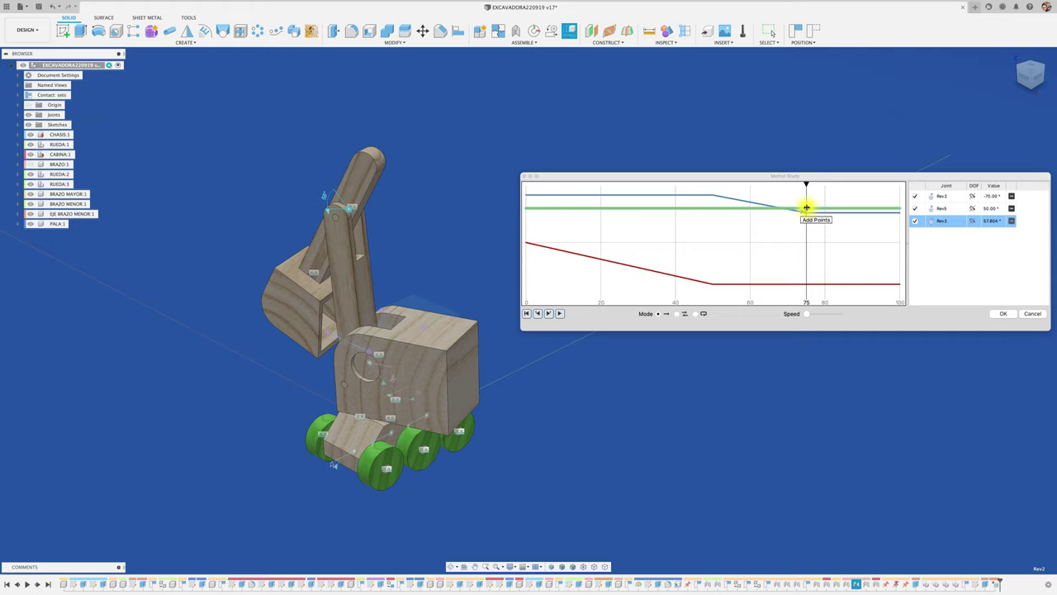
pyautogui.click(807, 207)
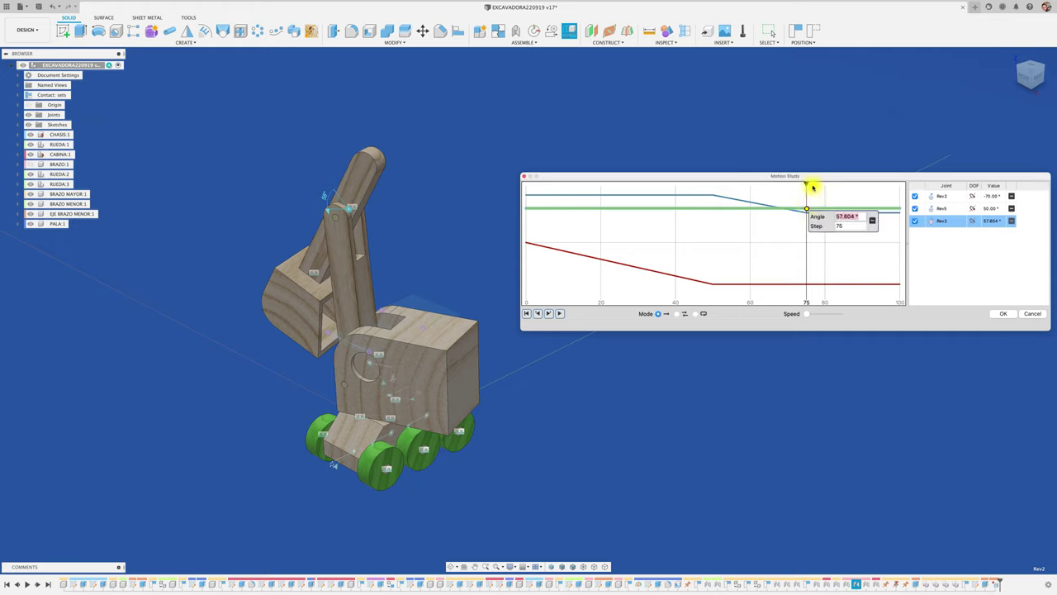
pyautogui.moveTo(808, 184); pyautogui.dragTo(860, 183)
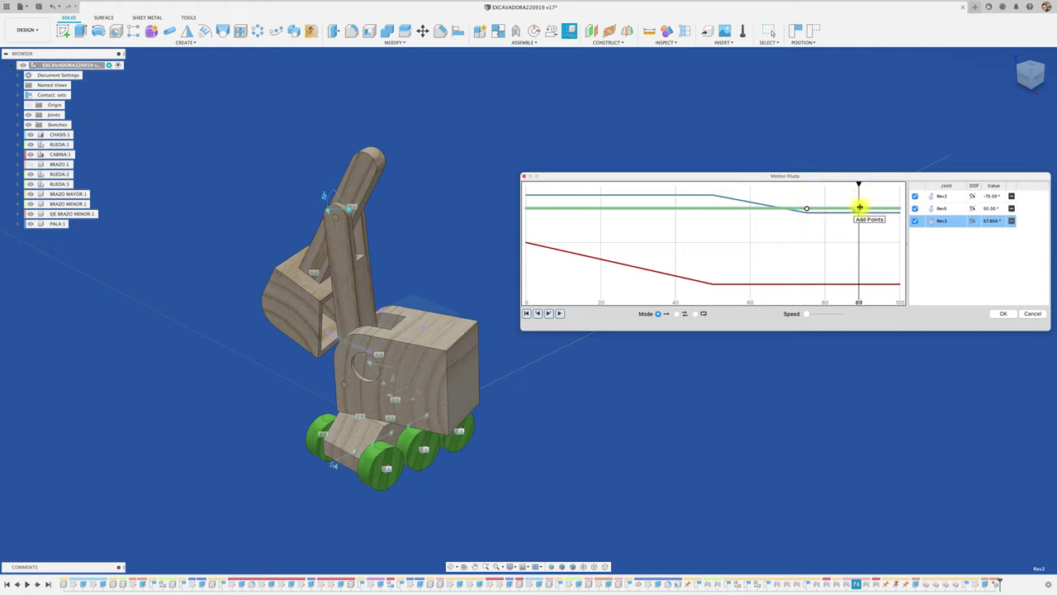
pyautogui.click(860, 207)
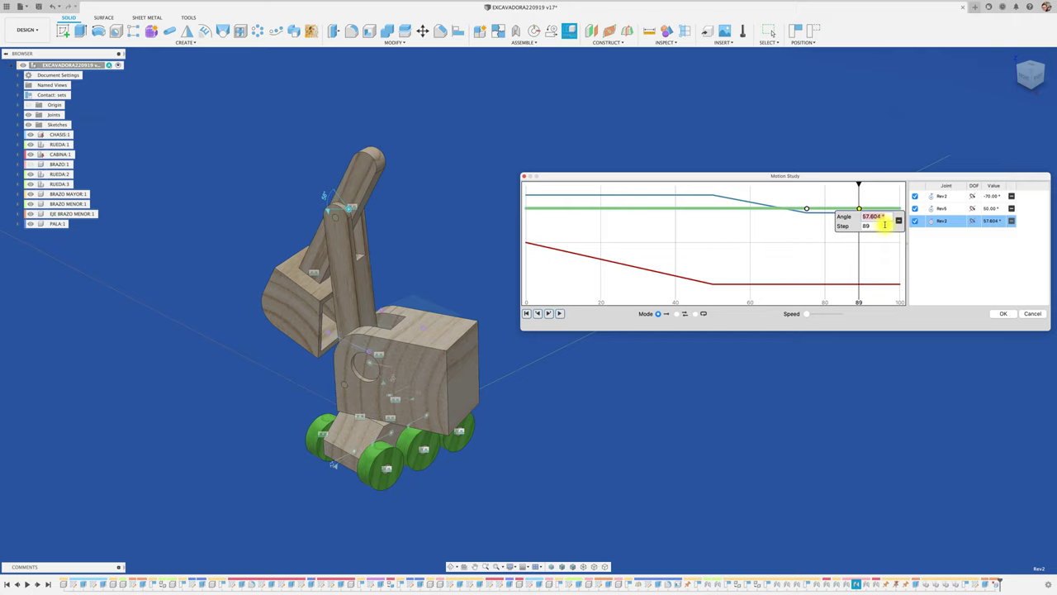
pyautogui.write('40')
pyautogui.press('Return')
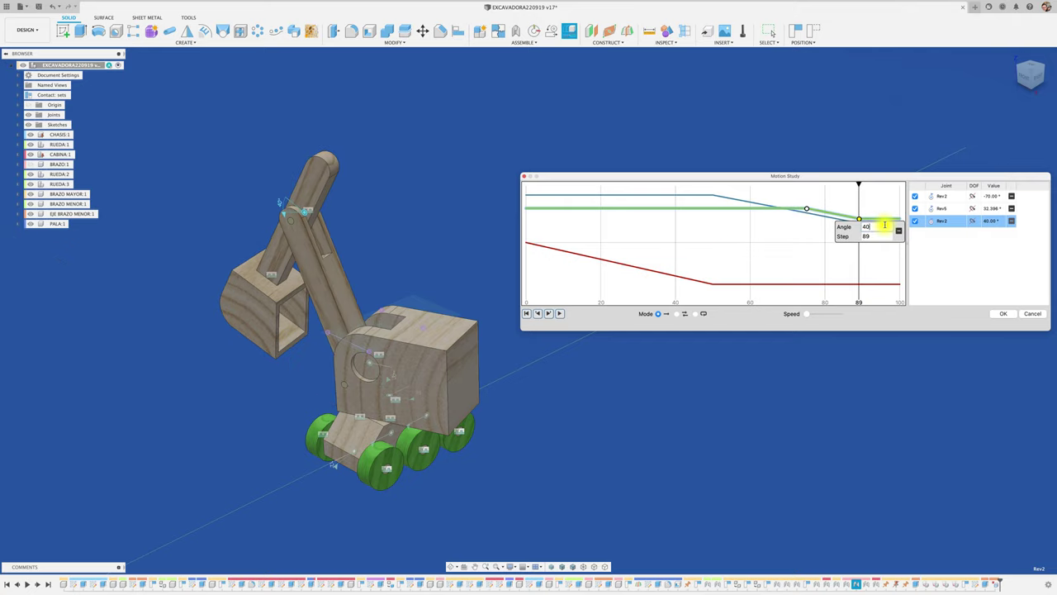
pyautogui.moveTo(859, 183); pyautogui.dragTo(507, 191)
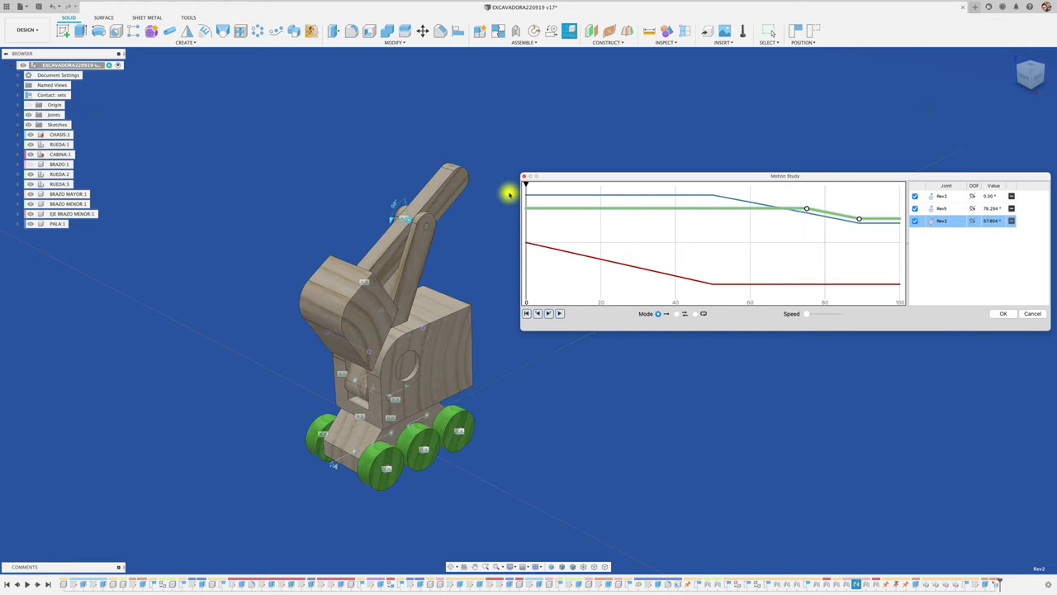
pyautogui.click(558, 314)
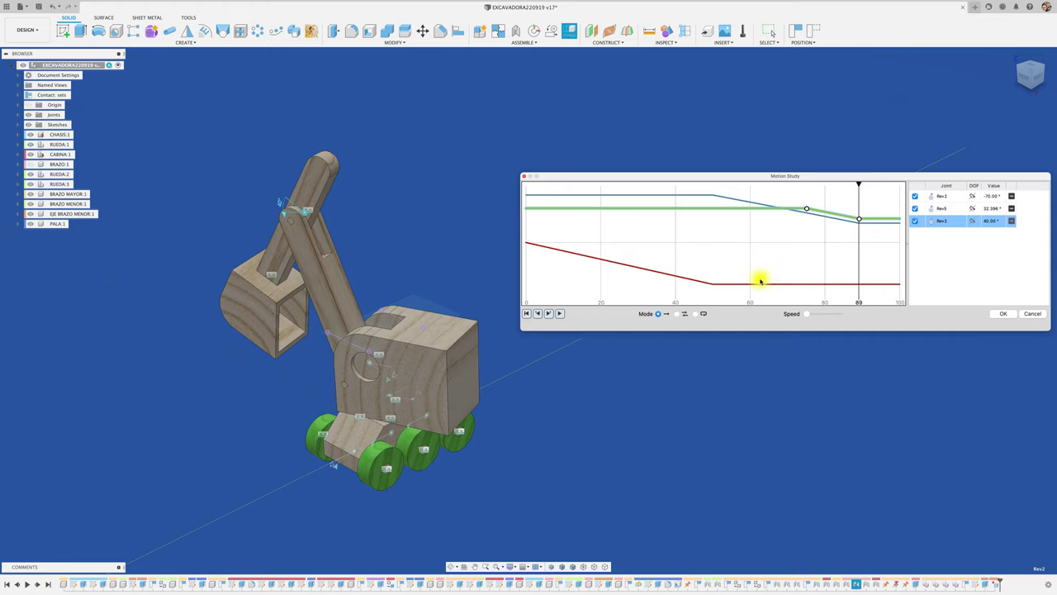
# Change Rev2's step-88 keyframe from -70° to 70° and replay the animation from step 0.
pyautogui.click(858, 283)
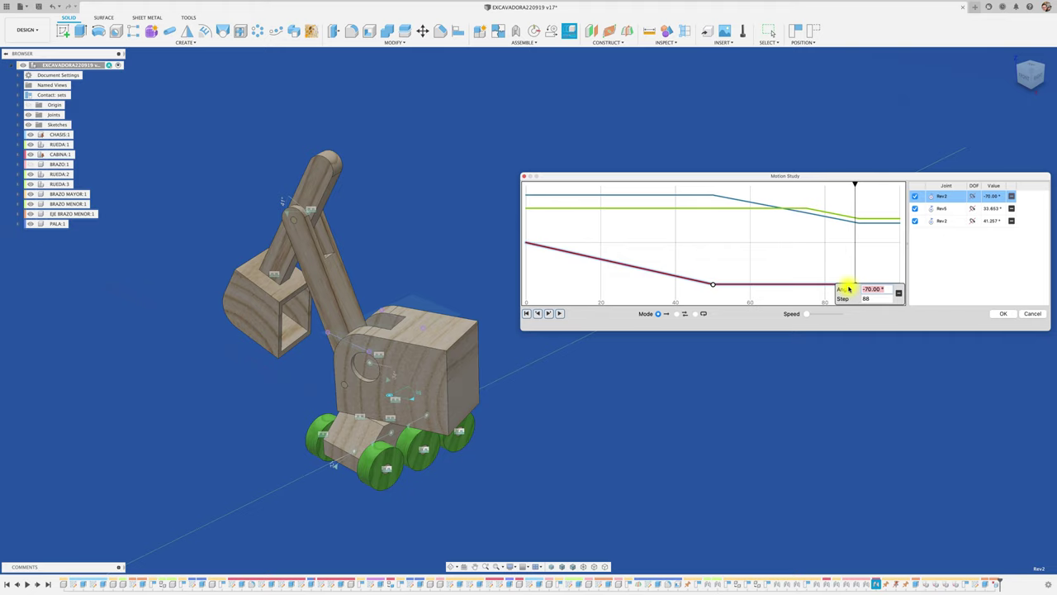
pyautogui.write('70')
pyautogui.press('Return')
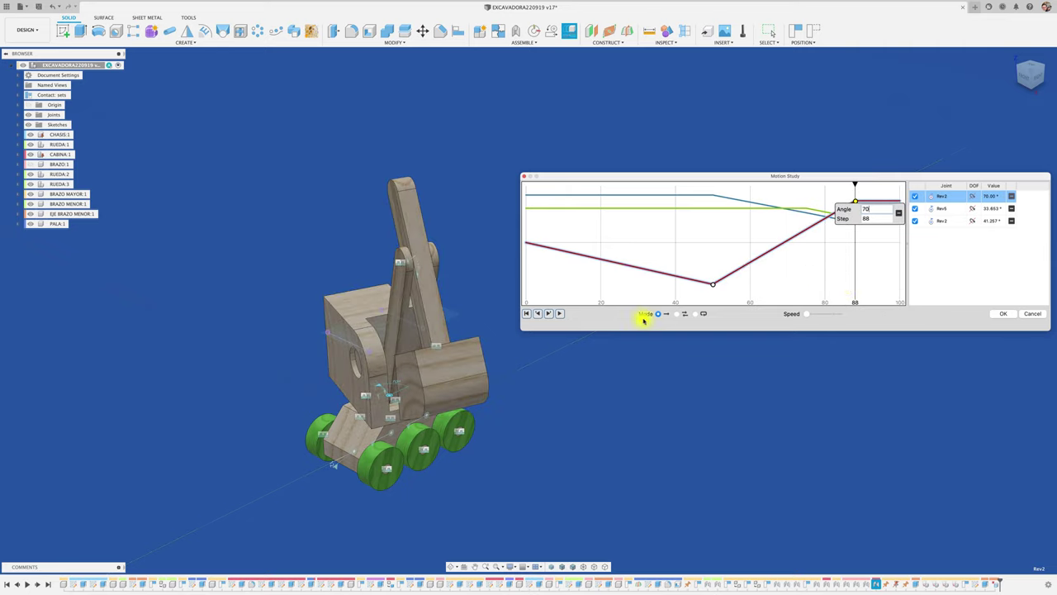
pyautogui.click(527, 313)
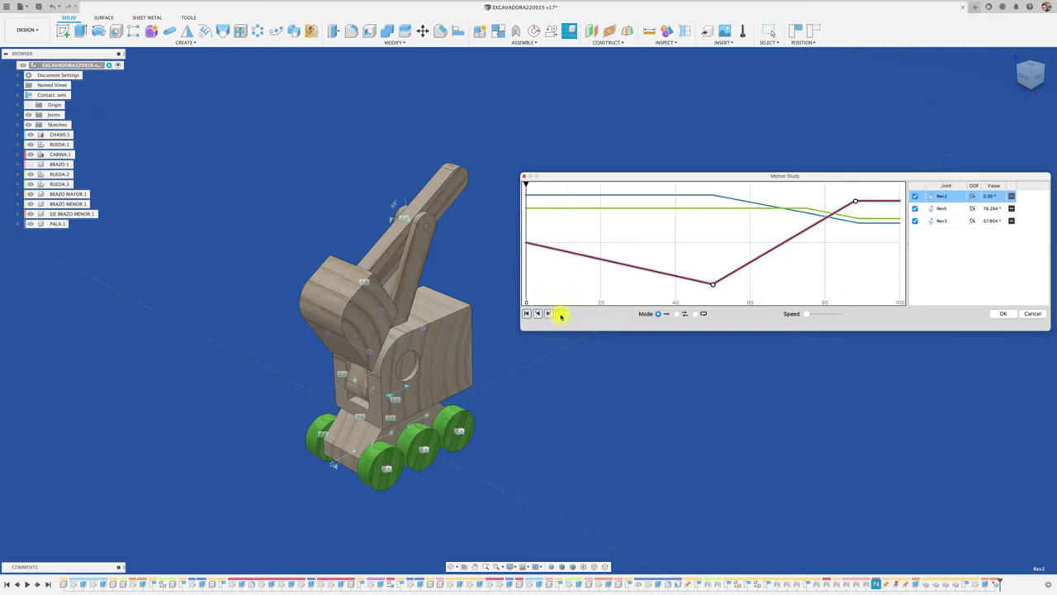
pyautogui.click(560, 314)
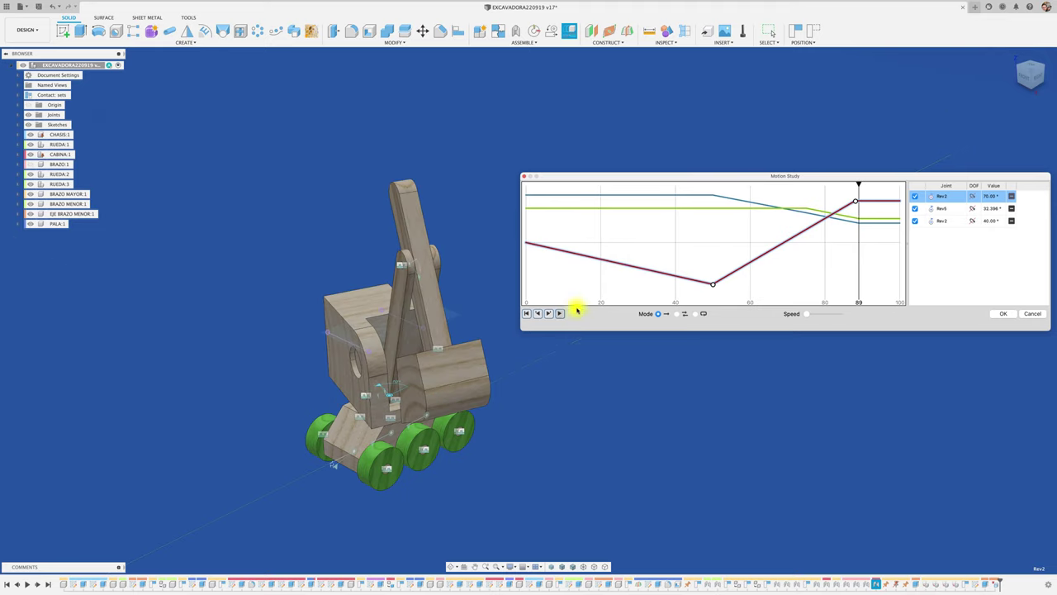
pyautogui.moveTo(859, 185)
pyautogui.mouseDown()
pyautogui.moveTo(517, 198)
pyautogui.moveTo(866, 212)
pyautogui.moveTo(661, 216)
pyautogui.moveTo(533, 207)
pyautogui.moveTo(856, 204)
pyautogui.mouseUp()
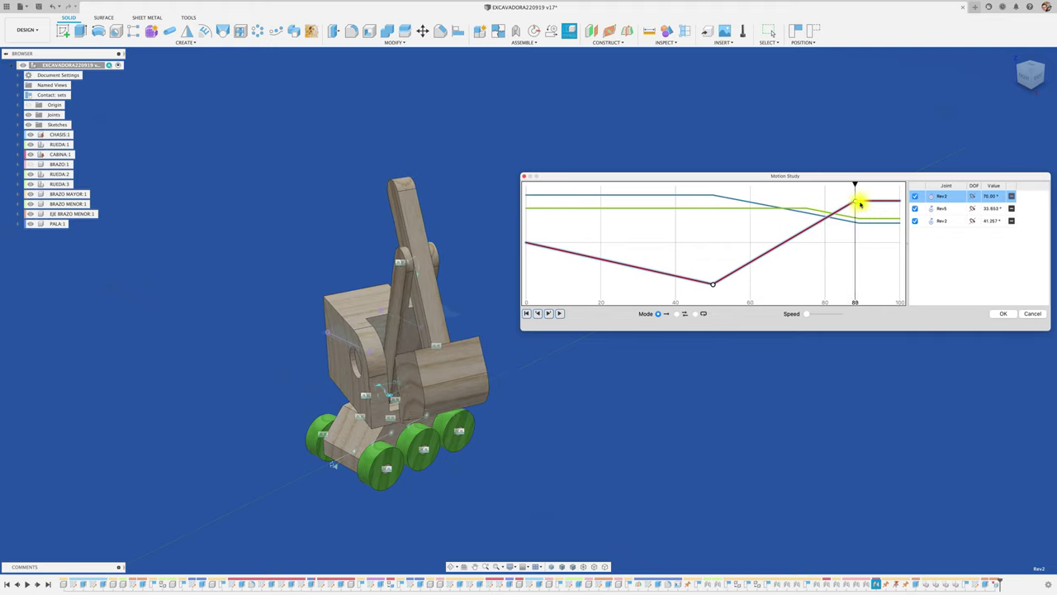
# Add Rev2 keyframes after step 88 so it climbs to 90° at step 100, then rewind.
pyautogui.click(859, 202)
pyautogui.click(867, 202)
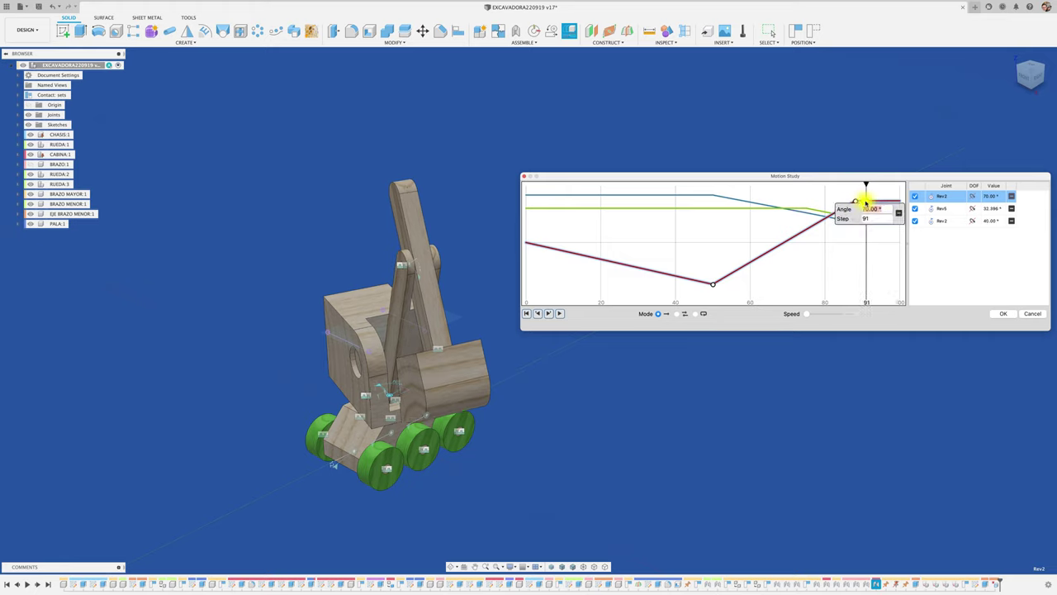
pyautogui.moveTo(866, 202); pyautogui.dragTo(876, 203)
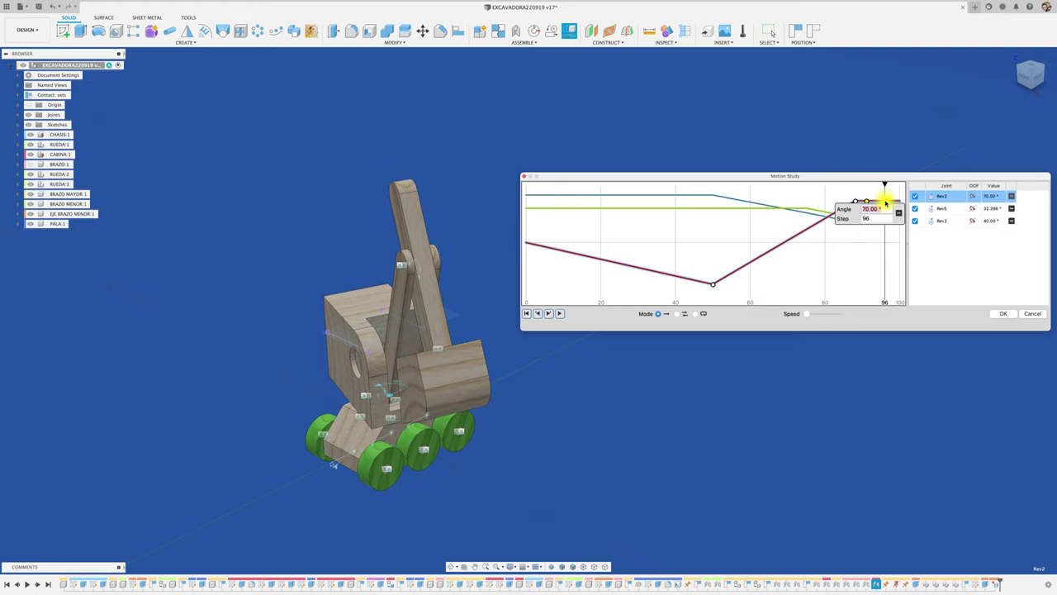
pyautogui.click(885, 202)
pyautogui.write('100')
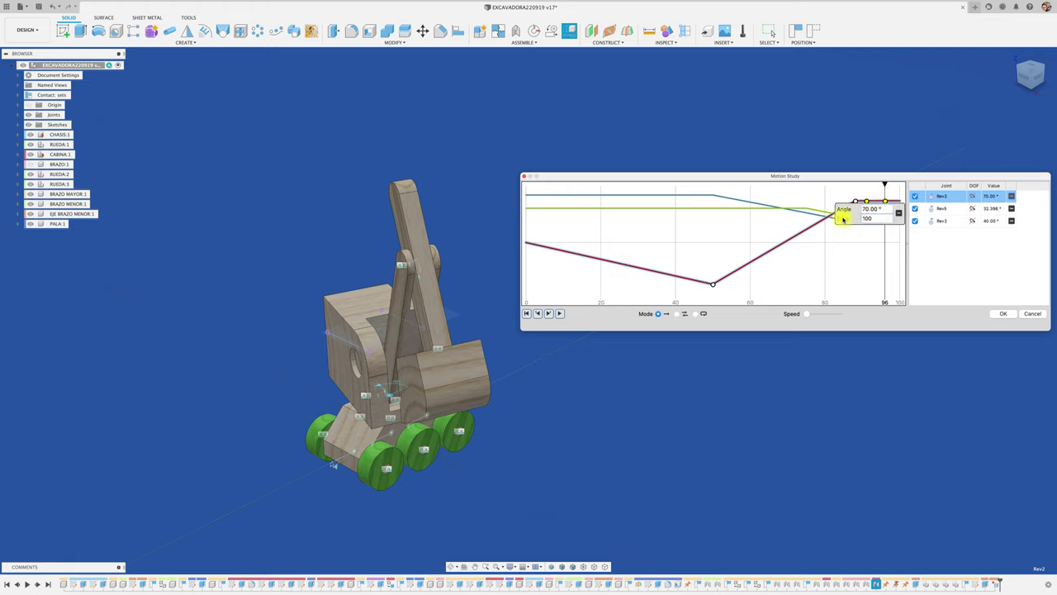
pyautogui.click(868, 208)
pyautogui.write('90')
pyautogui.press('Return')
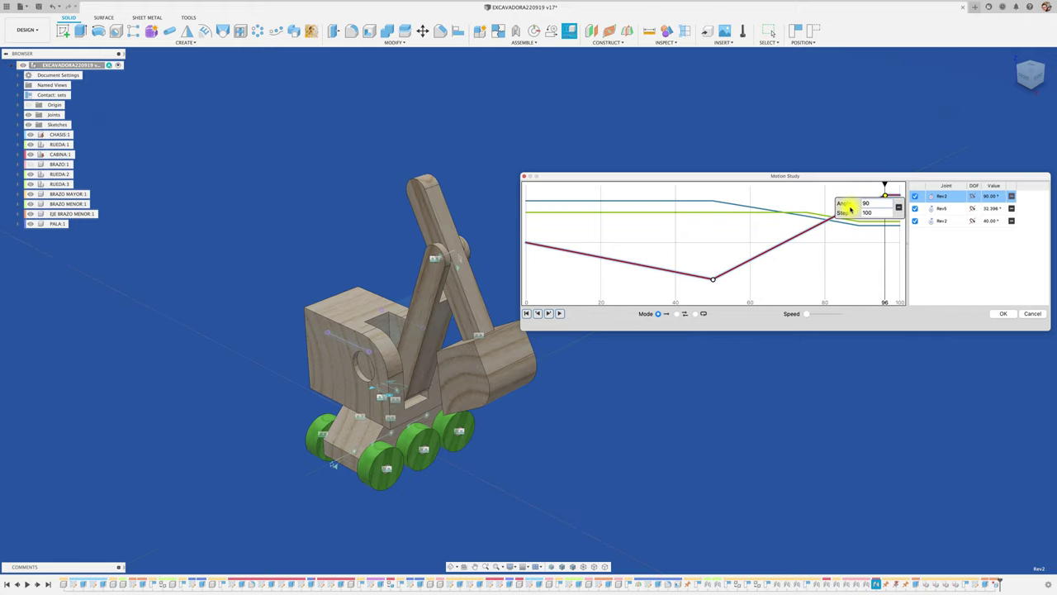
pyautogui.click(527, 313)
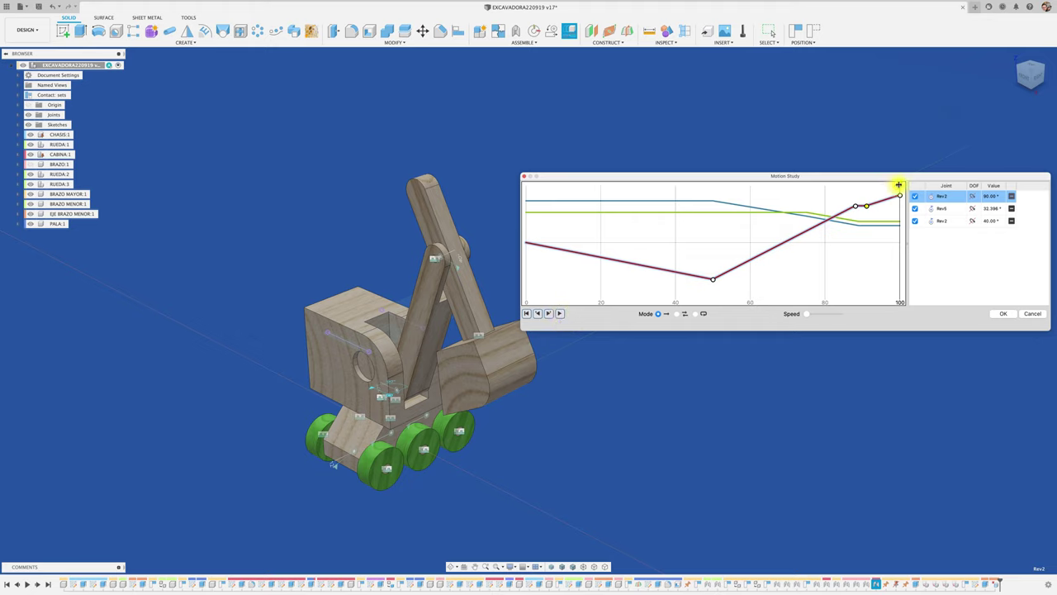
pyautogui.moveTo(898, 183)
pyautogui.mouseDown()
pyautogui.moveTo(524, 191)
pyautogui.moveTo(900, 190)
pyautogui.mouseUp()
# Save the study as MotionStudy-3 and reopen it for editing from the Browser.
pyautogui.click(1003, 313)
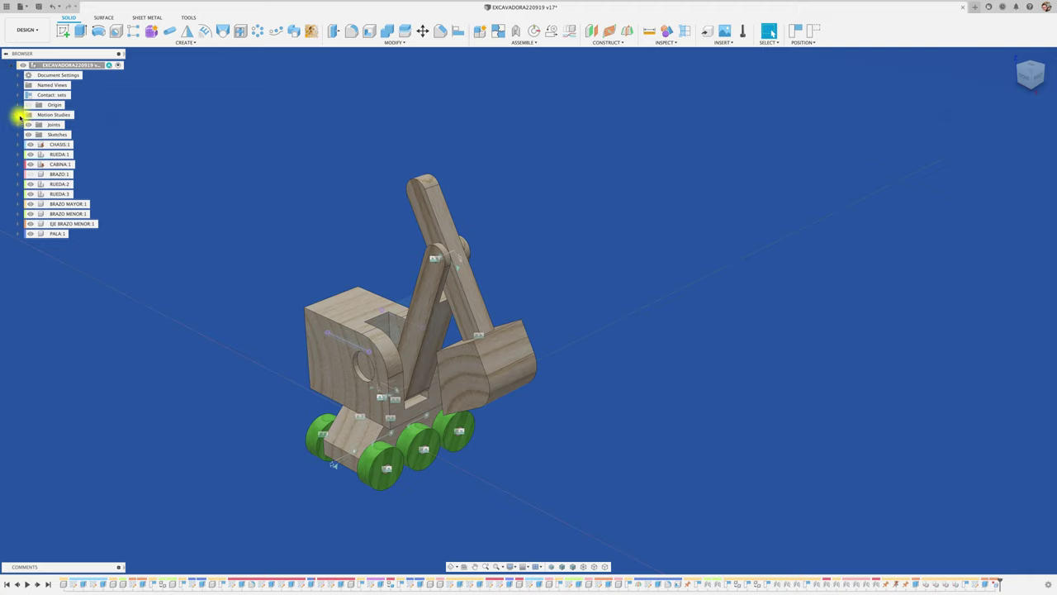
pyautogui.click(16, 117)
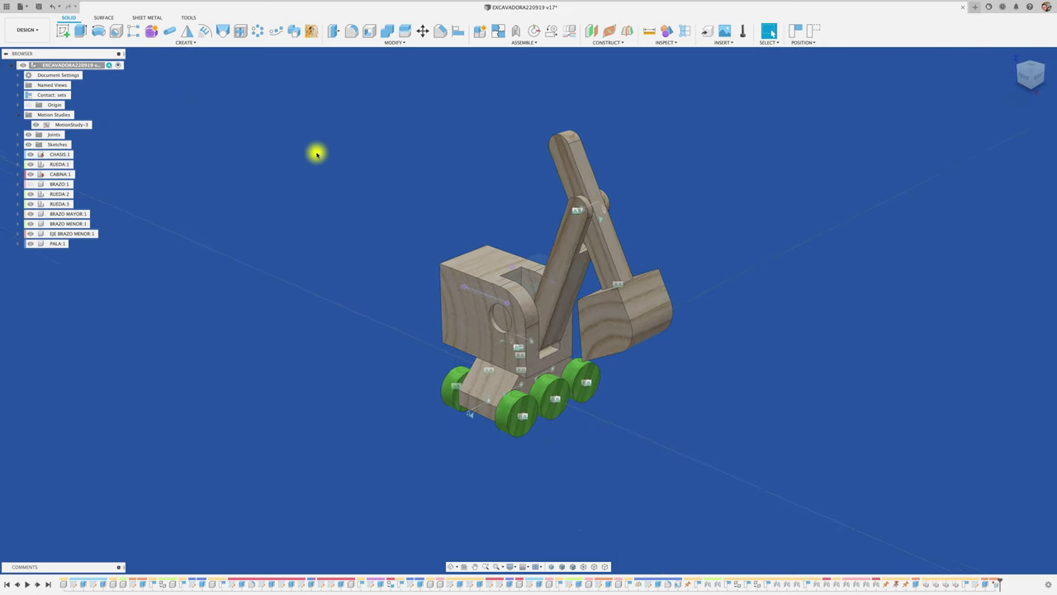
pyautogui.rightClick(80, 125)
pyautogui.click(98, 141)
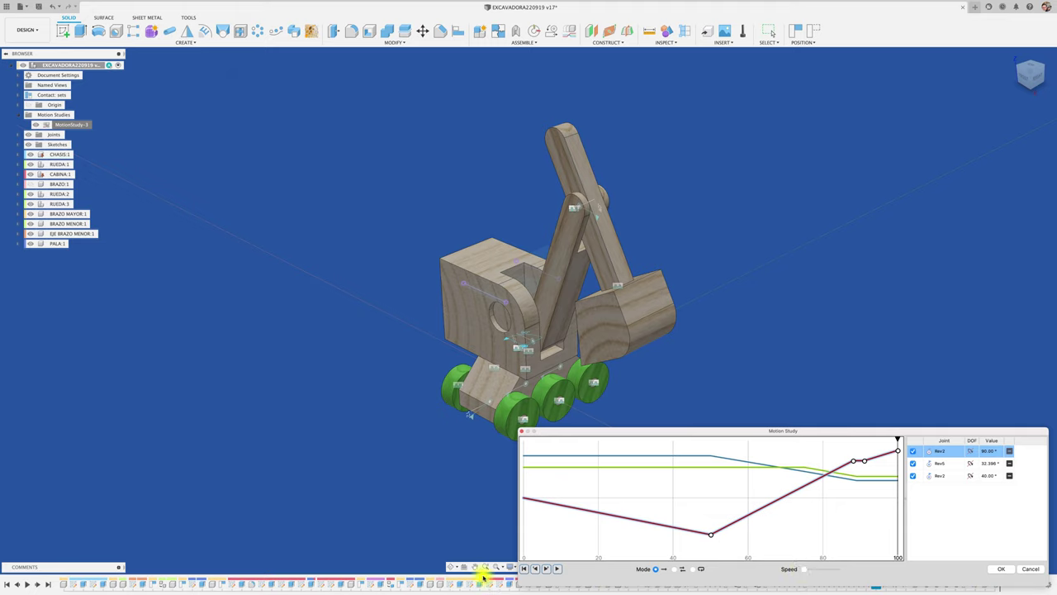
# Play MotionStudy-3, then switch playback to loop mode and play it again.
pyautogui.click(556, 570)
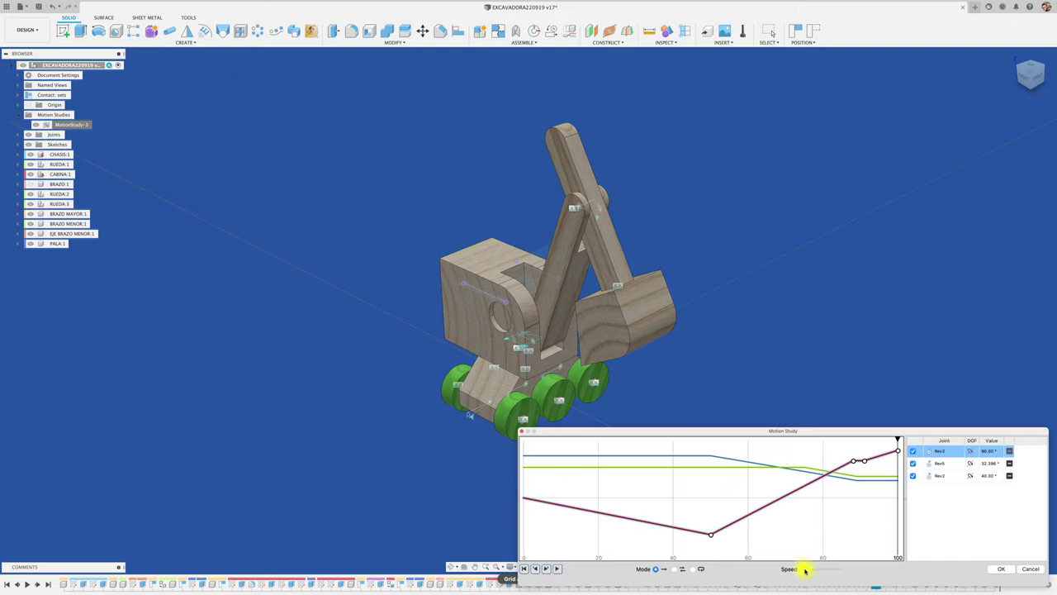
pyautogui.click(674, 569)
pyautogui.click(555, 568)
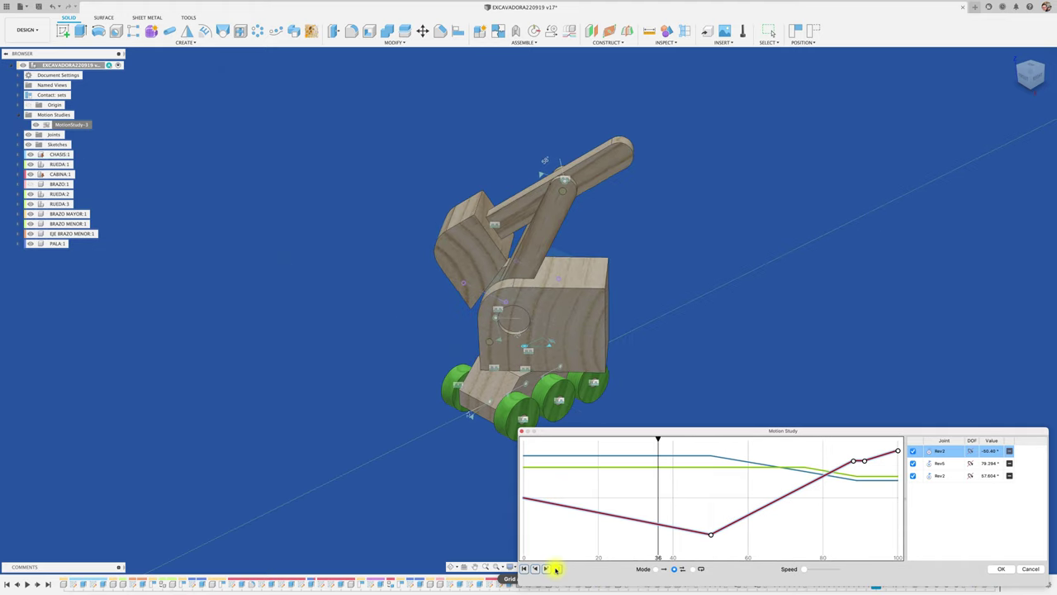
# Accept MotionStudy-3 with OK so its panel closes.
pyautogui.click(999, 569)
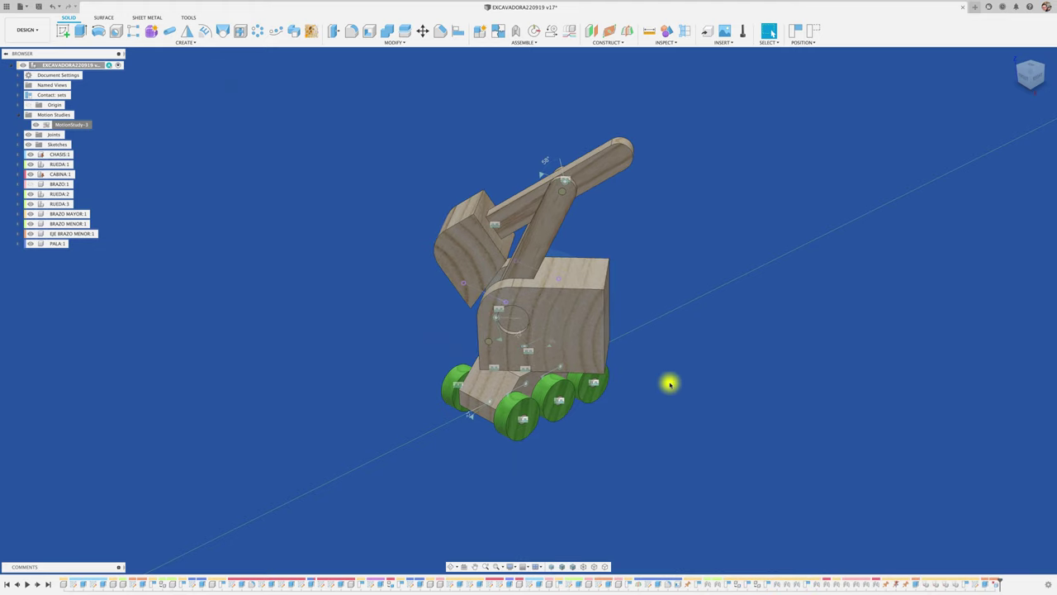